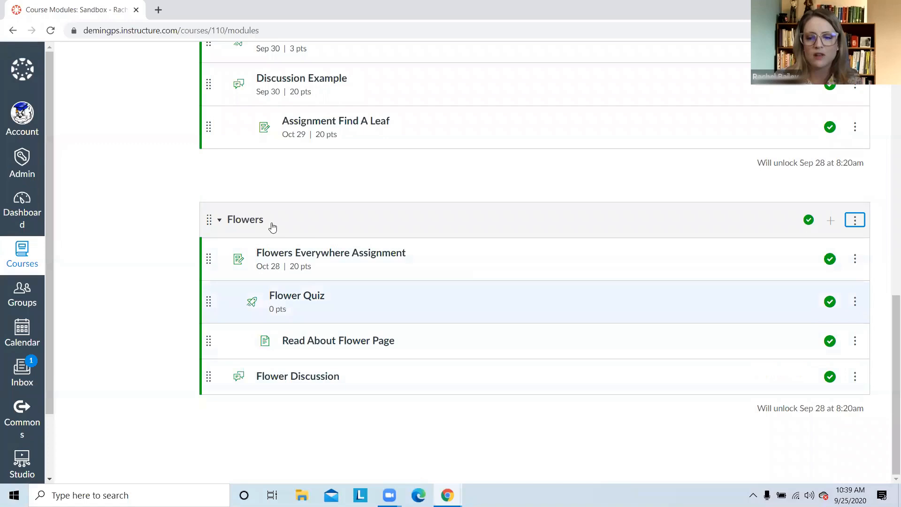
Add the Leaves module as a prerequisite of the Flowers module, update it, and let students continue without re-locking modules
{"action": "left_click", "coordinate": [854, 226]}
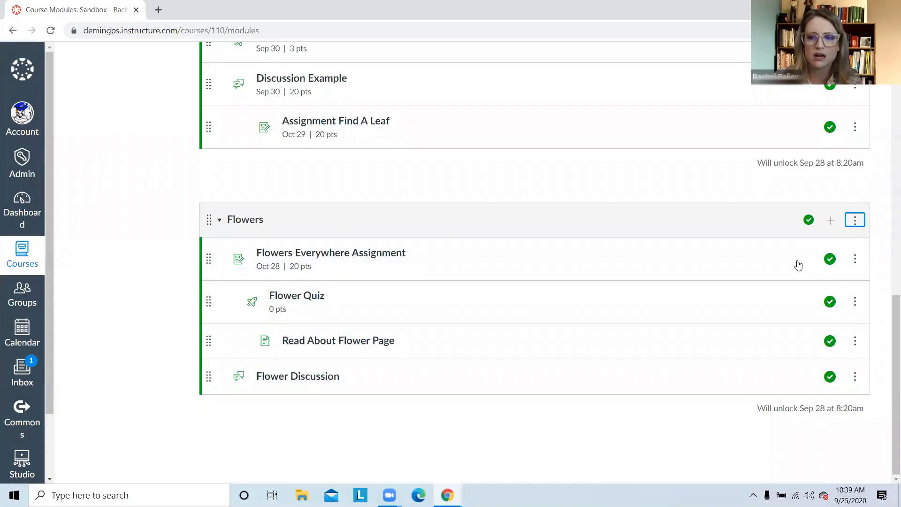
{"action": "left_click", "coordinate": [797, 263]}
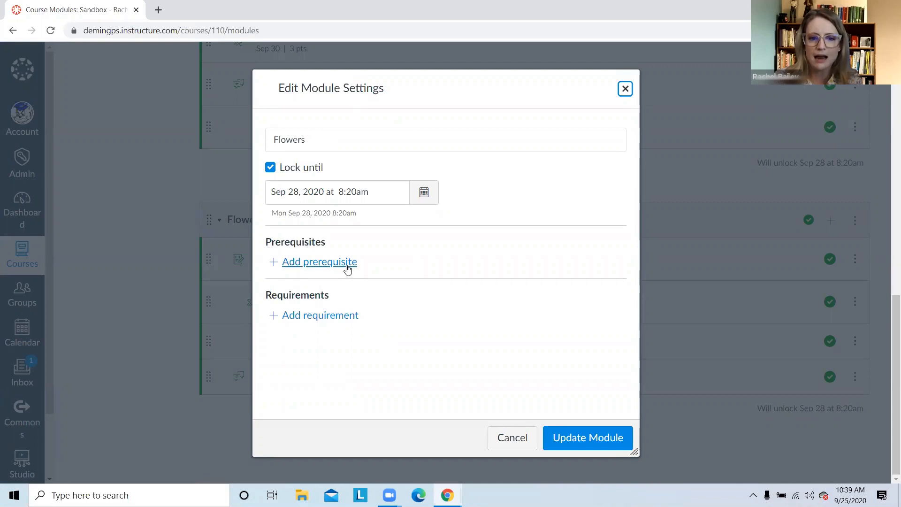
{"action": "left_click", "coordinate": [347, 266]}
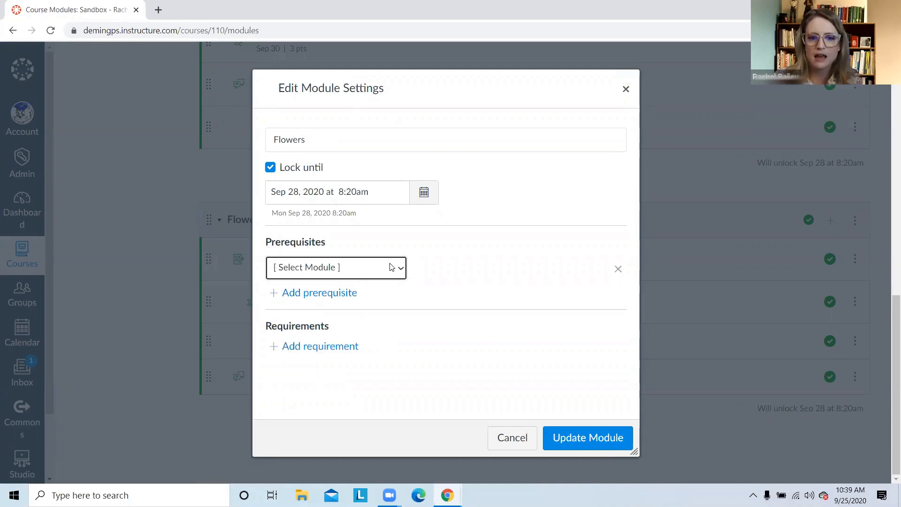
{"action": "left_click", "coordinate": [401, 271]}
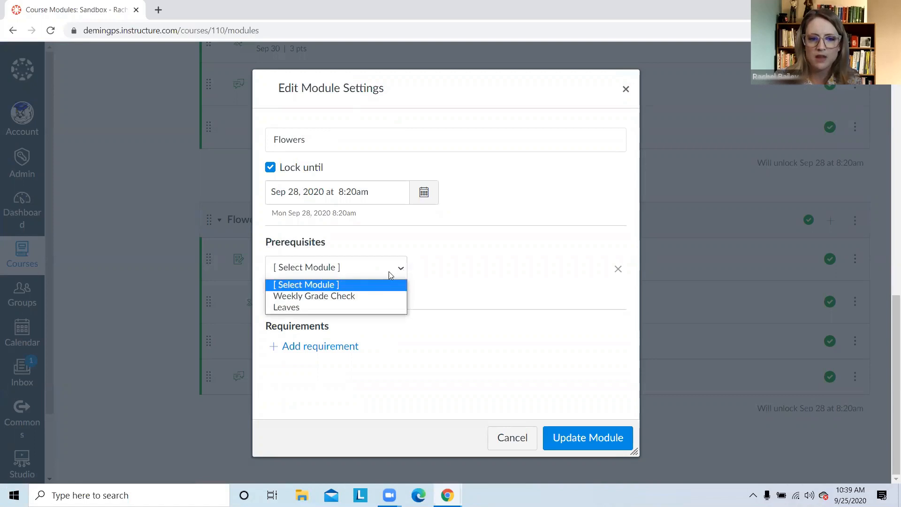
{"action": "left_click", "coordinate": [293, 308]}
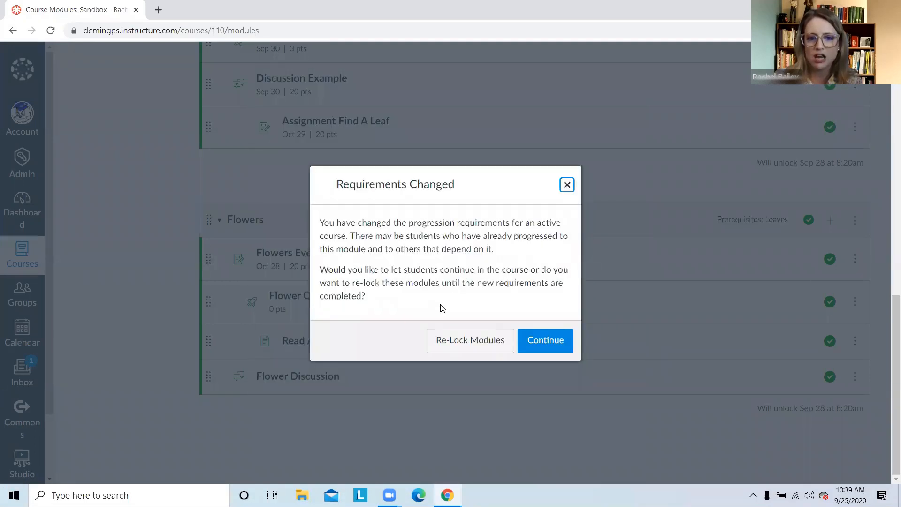
{"action": "left_click", "coordinate": [540, 348]}
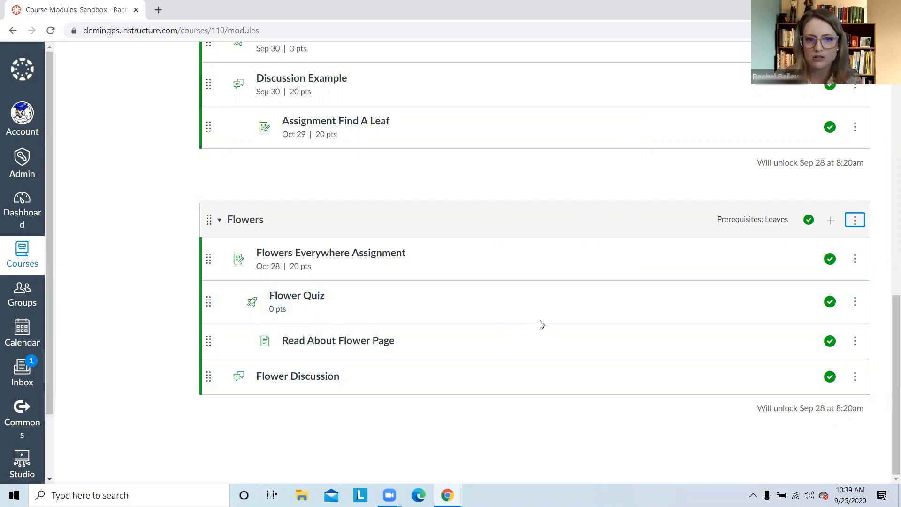
{"action": "scroll", "coordinate": [509, 298], "scroll_direction": "up", "scroll_amount": 1}
{"action": "scroll", "coordinate": [558, 291], "scroll_direction": "up", "scroll_amount": 4}
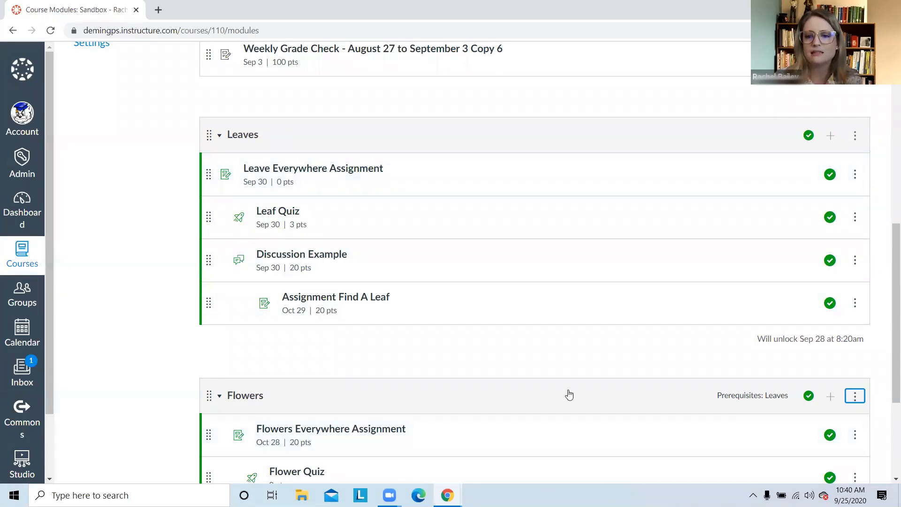
{"action": "scroll", "coordinate": [593, 403], "scroll_direction": "down", "scroll_amount": 1}
{"action": "scroll", "coordinate": [590, 402], "scroll_direction": "down", "scroll_amount": 2}
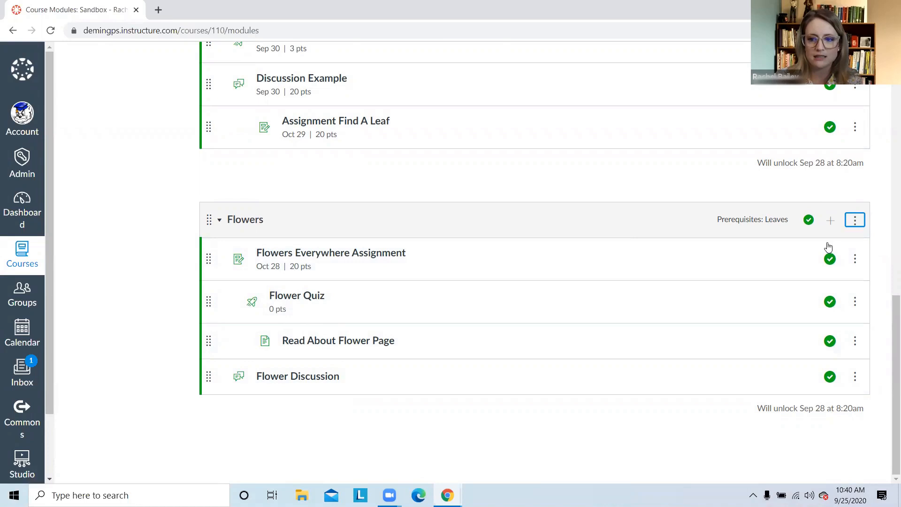
Add a first requirement to the Flowers module and make students move through all requirements in sequential order
{"action": "left_click", "coordinate": [855, 220]}
{"action": "left_click", "coordinate": [805, 257]}
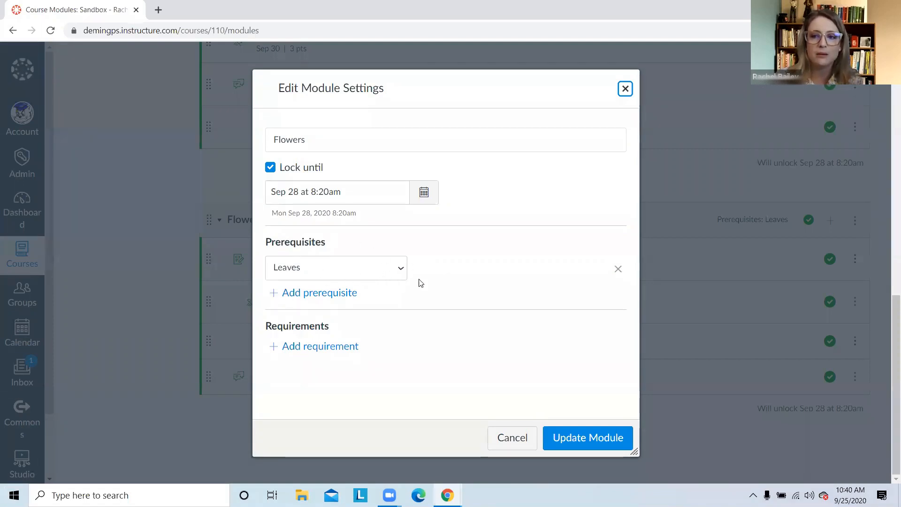
{"action": "left_click", "coordinate": [317, 347]}
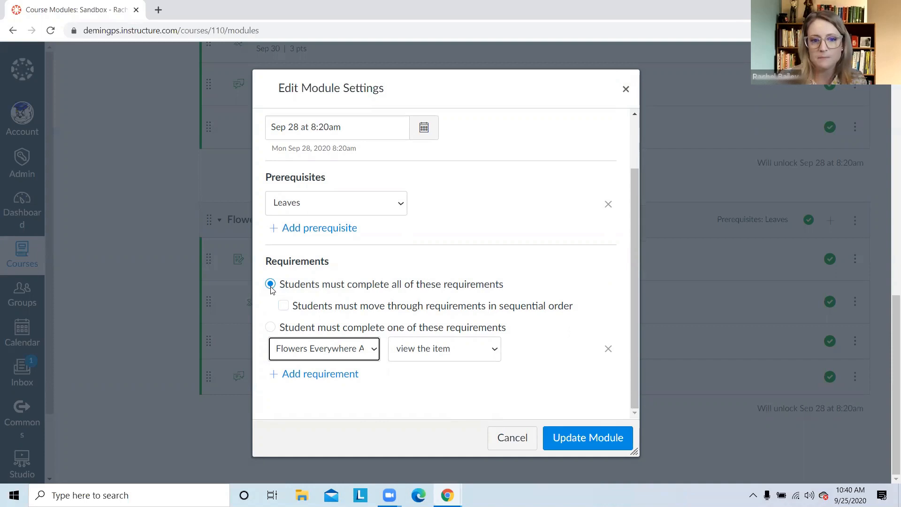
{"action": "left_click", "coordinate": [283, 307]}
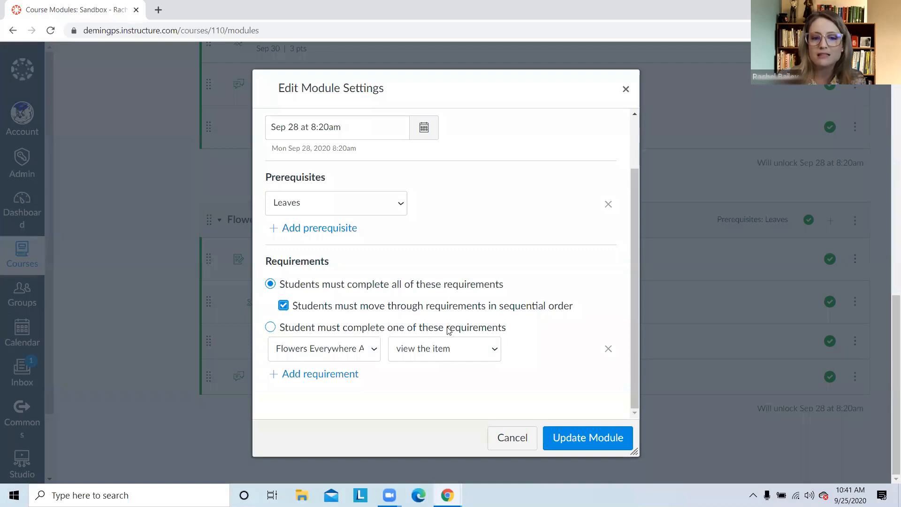
{"action": "left_click", "coordinate": [271, 327]}
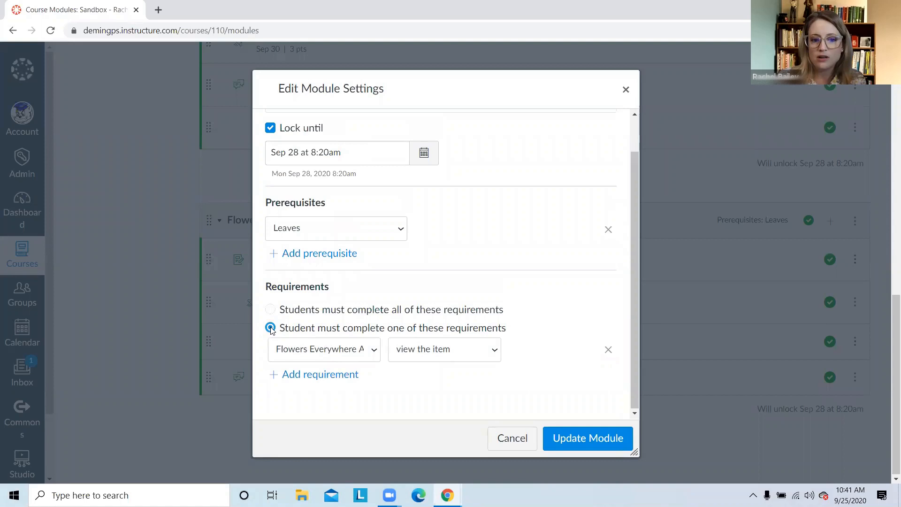
{"action": "key", "text": "Up"}
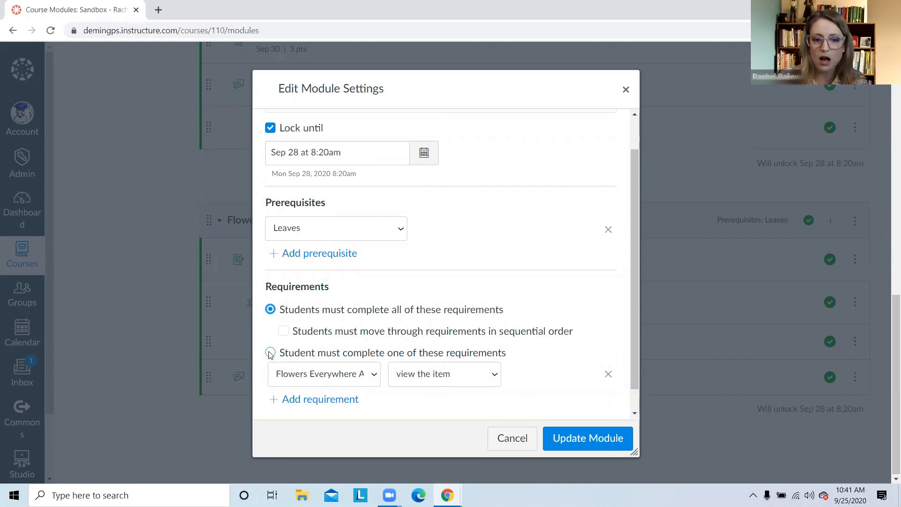
{"action": "left_click", "coordinate": [284, 332]}
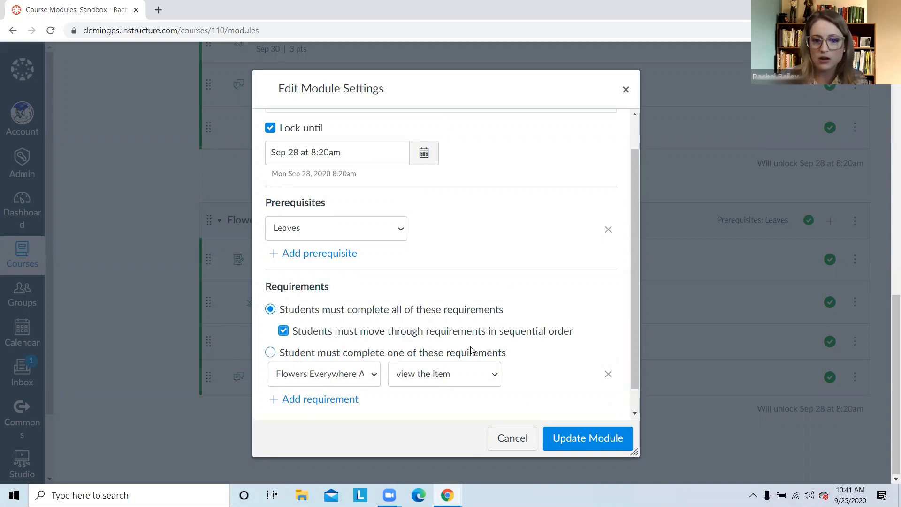
Move the settings dialog aside to uncover the module items and require students to submit the Flowers Everywhere Assignment
{"action": "scroll", "coordinate": [541, 381], "scroll_direction": "down", "scroll_amount": 1}
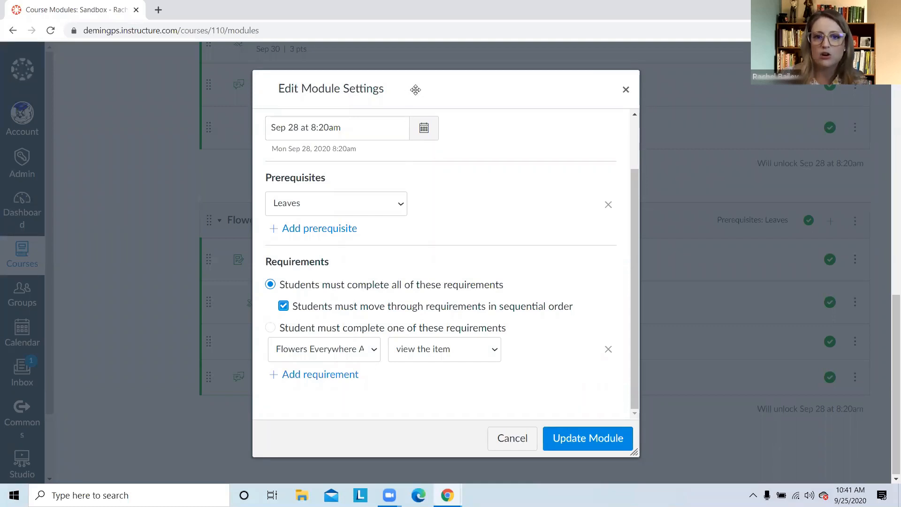
{"action": "left_click_drag", "start_coordinate": [414, 90], "coordinate": [417, 89]}
{"action": "left_click_drag", "start_coordinate": [563, 96], "coordinate": [648, 95]}
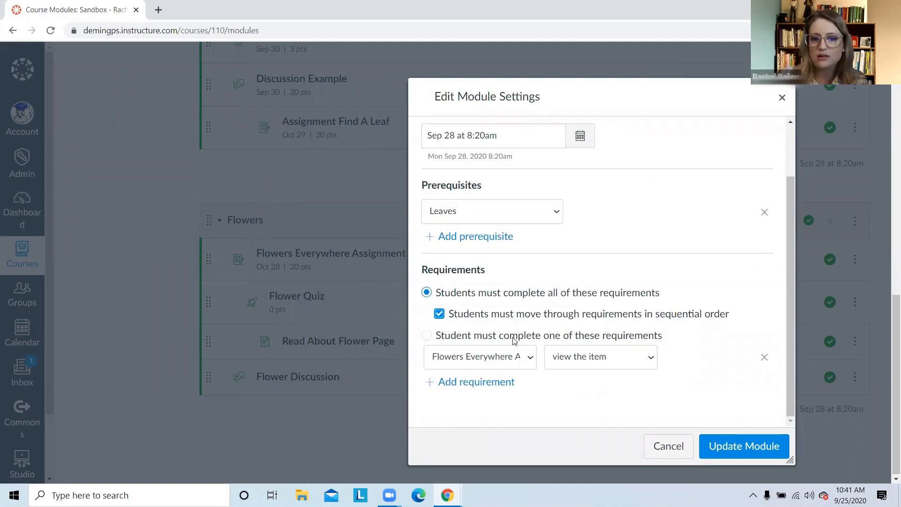
{"action": "left_click", "coordinate": [650, 361]}
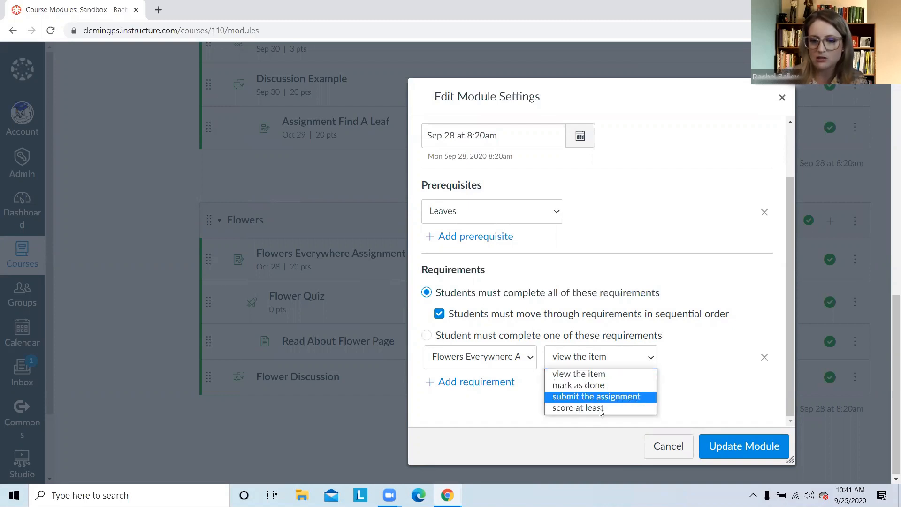
{"action": "left_click", "coordinate": [625, 399]}
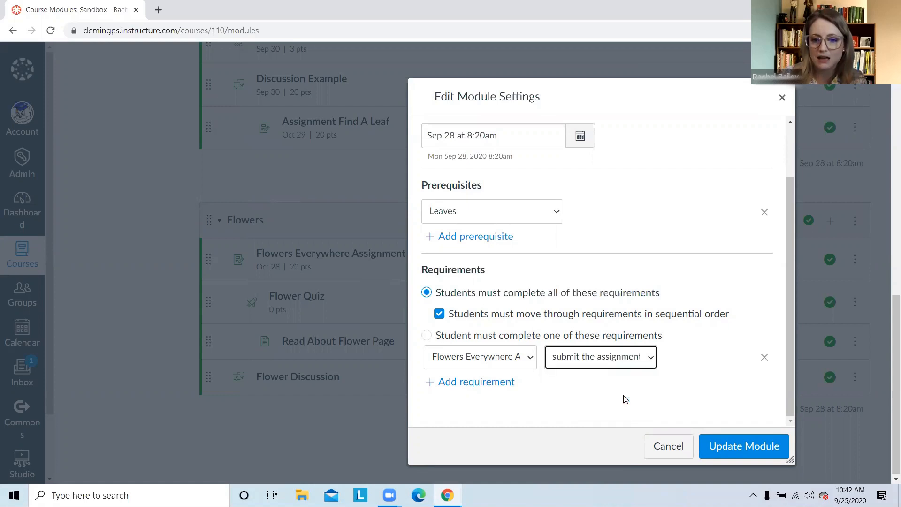
Add a second requirement that students score at least 20 on the Flower Quiz
{"action": "left_click", "coordinate": [473, 384]}
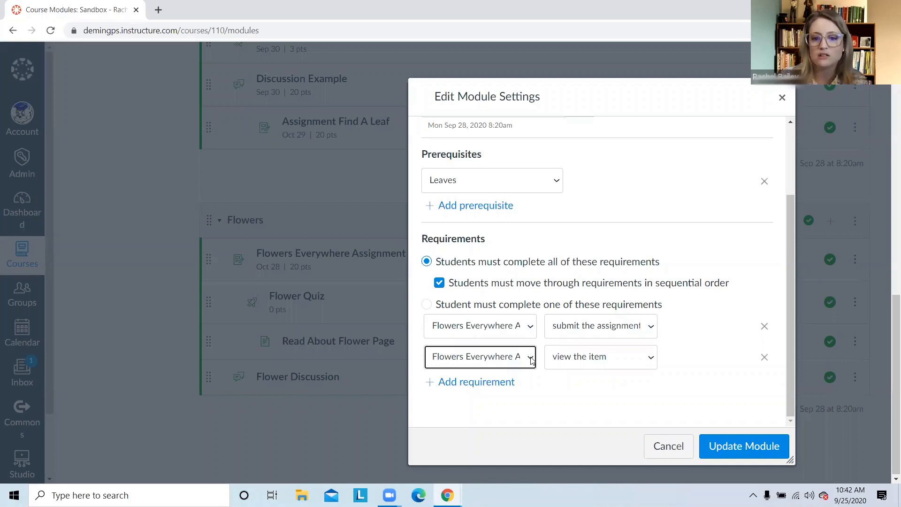
{"action": "left_click", "coordinate": [532, 359]}
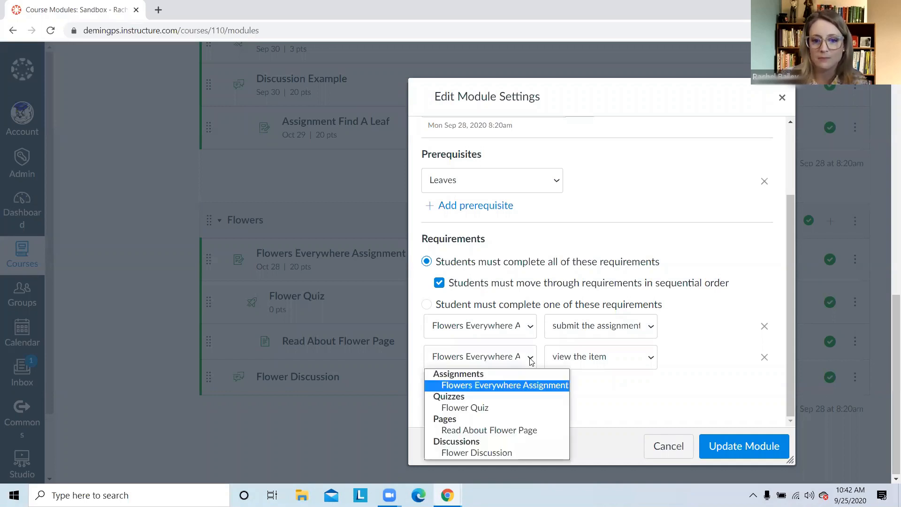
{"action": "left_click", "coordinate": [478, 408]}
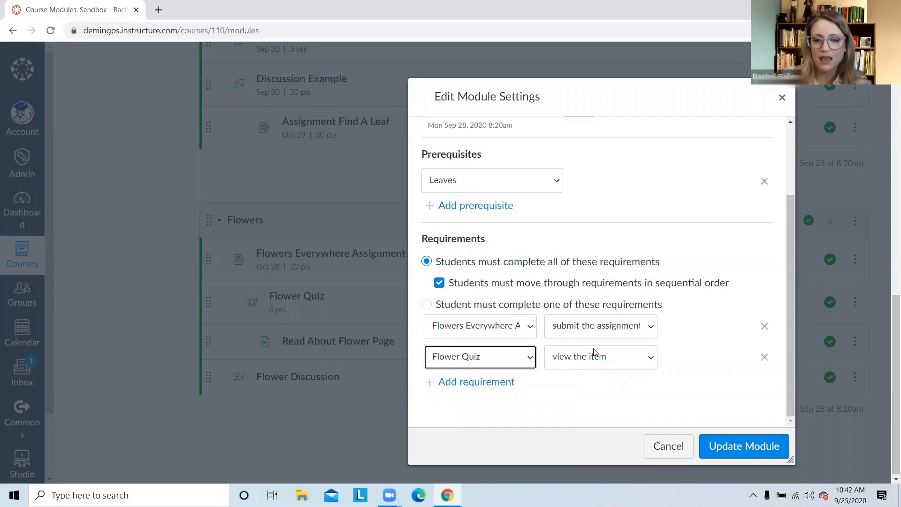
{"action": "left_click", "coordinate": [650, 360]}
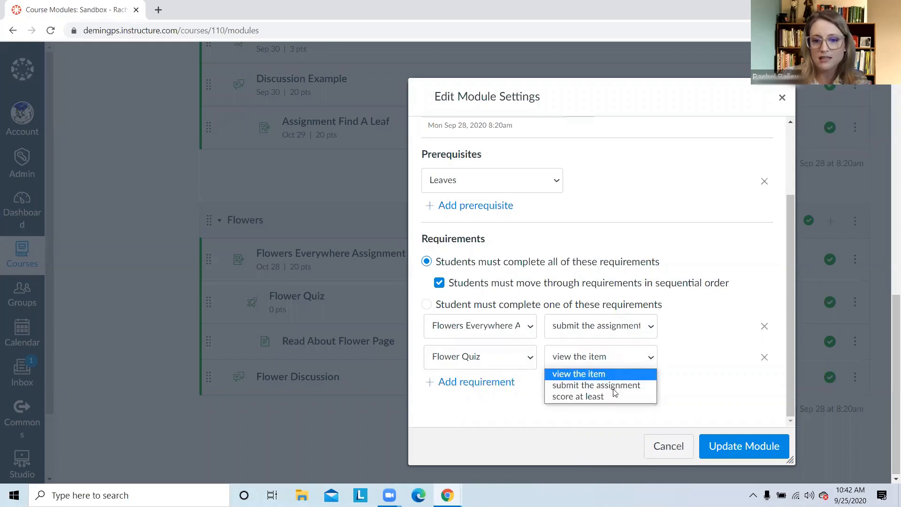
{"action": "left_click", "coordinate": [613, 398]}
{"action": "left_click", "coordinate": [688, 359]}
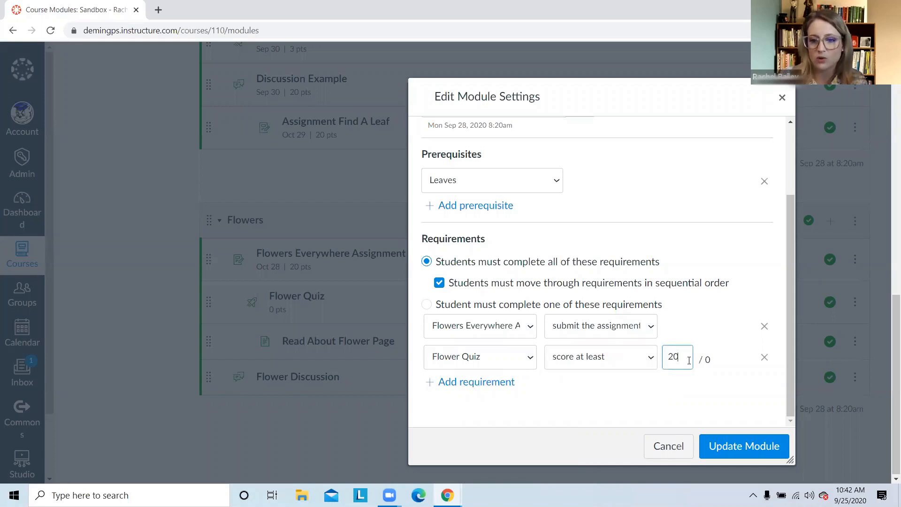
Add a third requirement that students view the Read About Flower Page item
{"action": "left_click", "coordinate": [471, 387]}
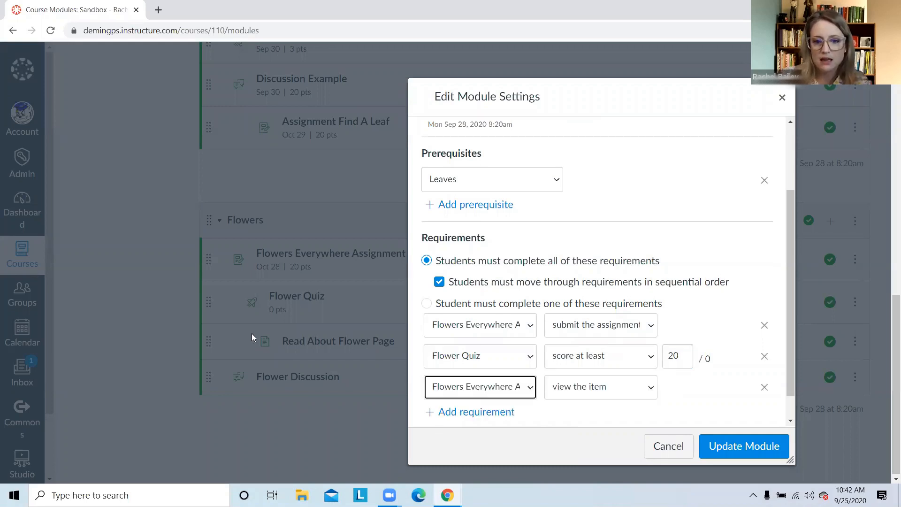
{"action": "left_click", "coordinate": [483, 387]}
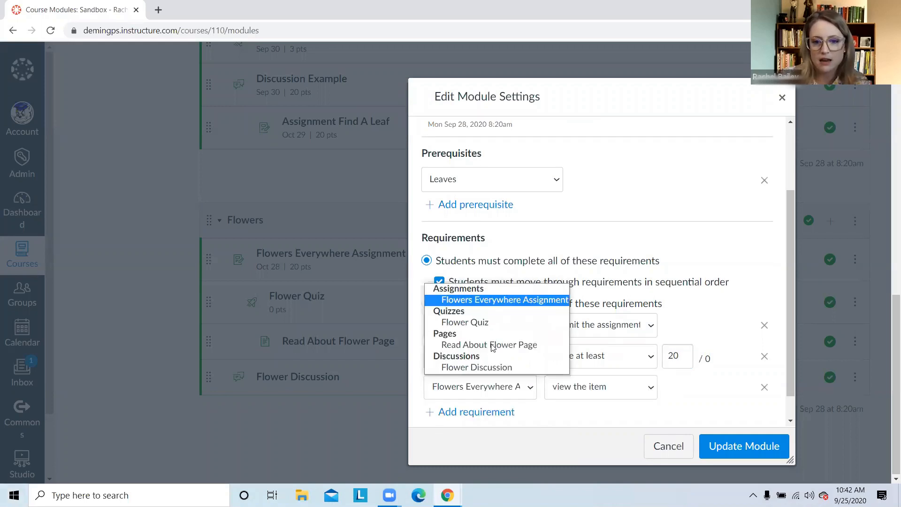
{"action": "left_click", "coordinate": [652, 390]}
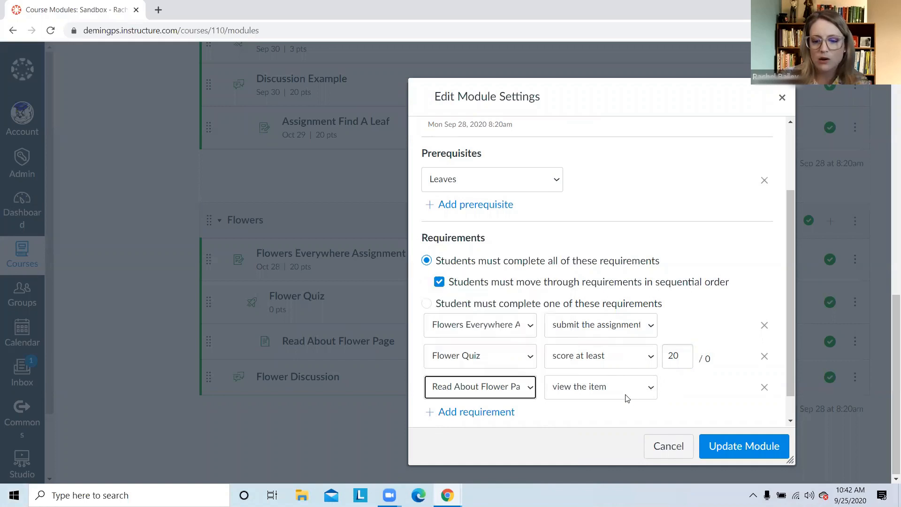
{"action": "left_click", "coordinate": [606, 396]}
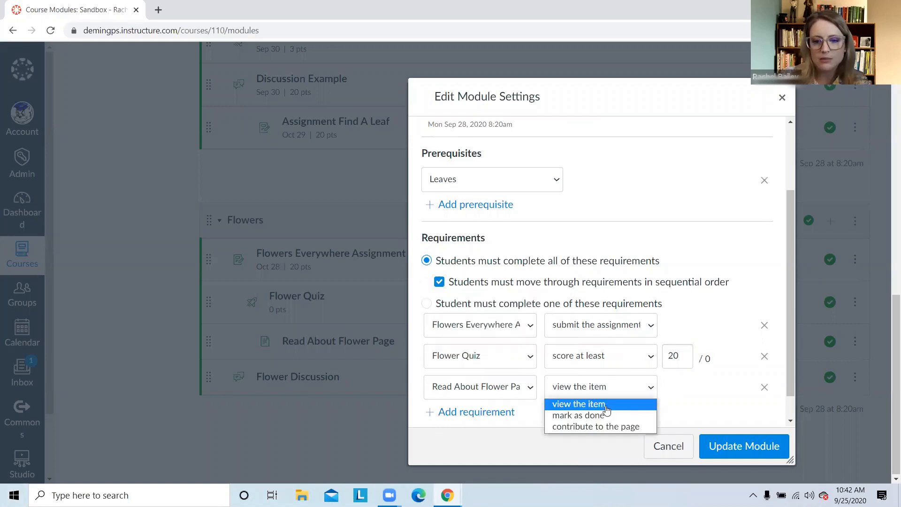
{"action": "left_click", "coordinate": [482, 413]}
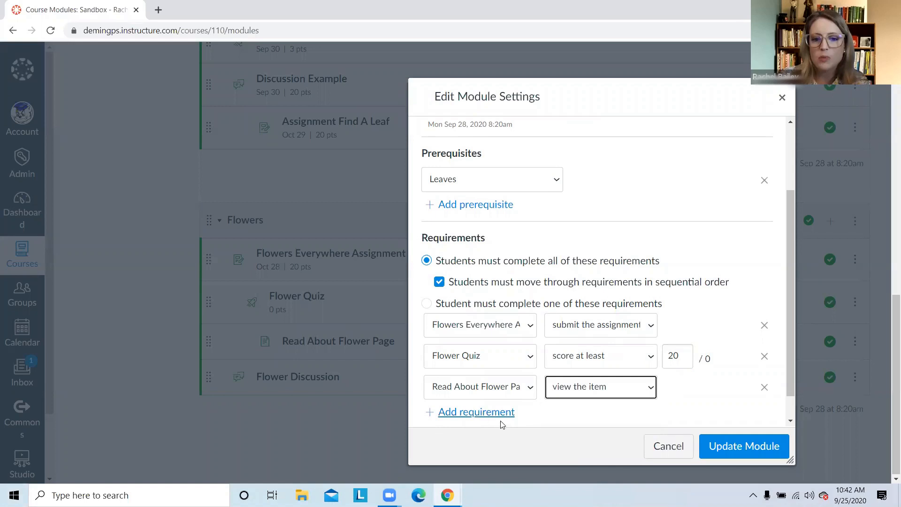
Add a fourth requirement that students contribute to the page for the Flower Discussion
{"action": "left_click", "coordinate": [493, 418]}
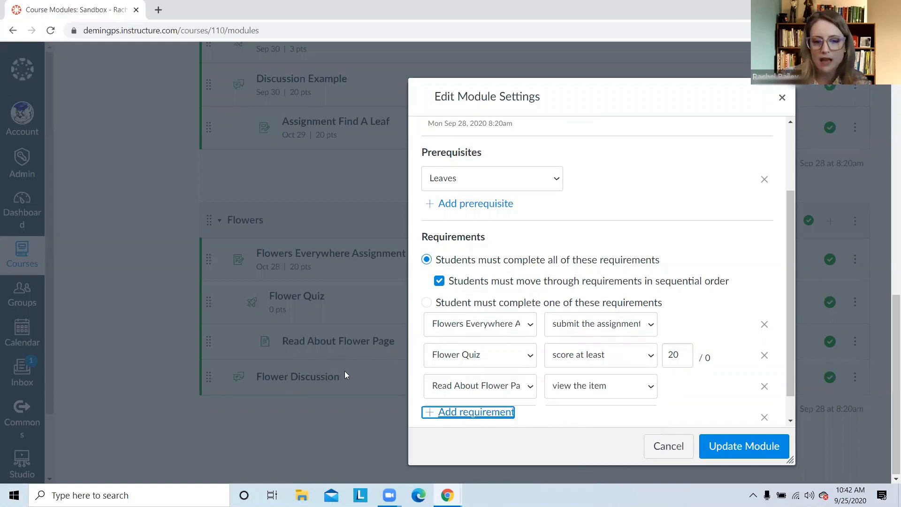
{"action": "scroll", "coordinate": [528, 360], "scroll_direction": "down", "scroll_amount": 1}
{"action": "left_click", "coordinate": [528, 358]}
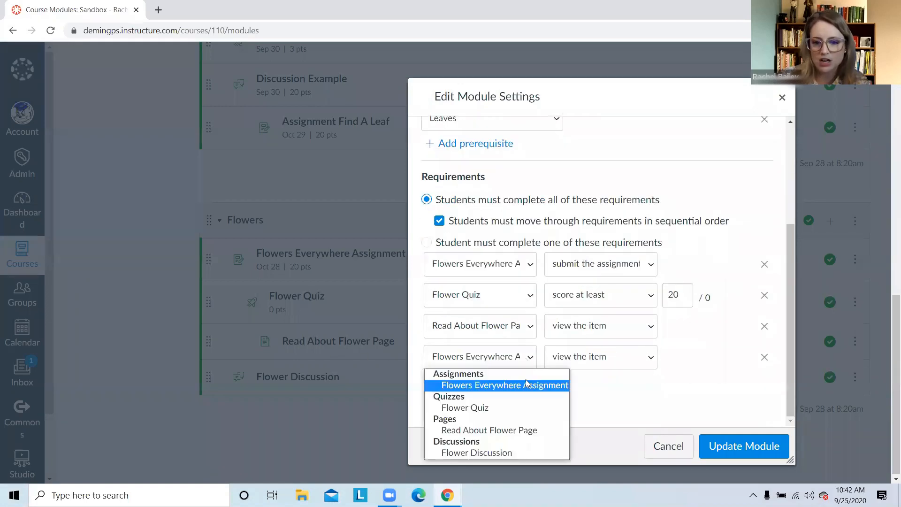
{"action": "left_click", "coordinate": [512, 453]}
{"action": "left_click", "coordinate": [651, 361]}
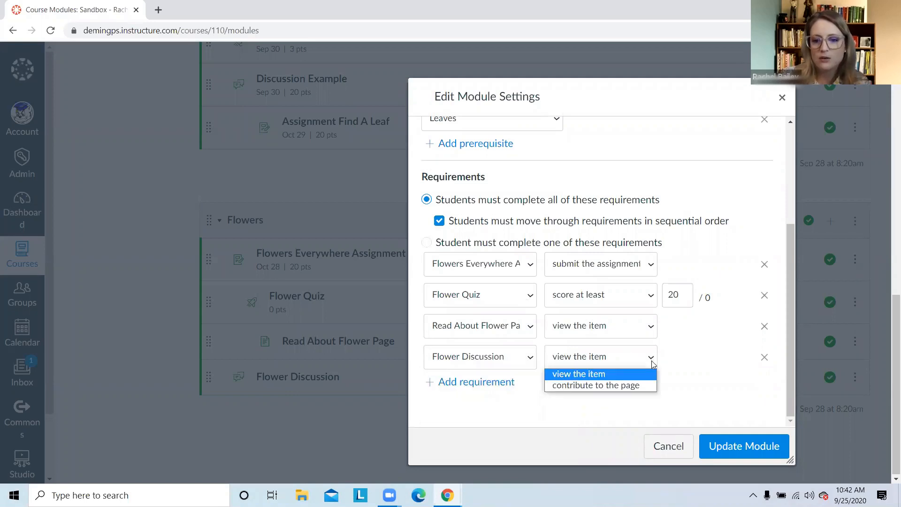
{"action": "left_click", "coordinate": [627, 385]}
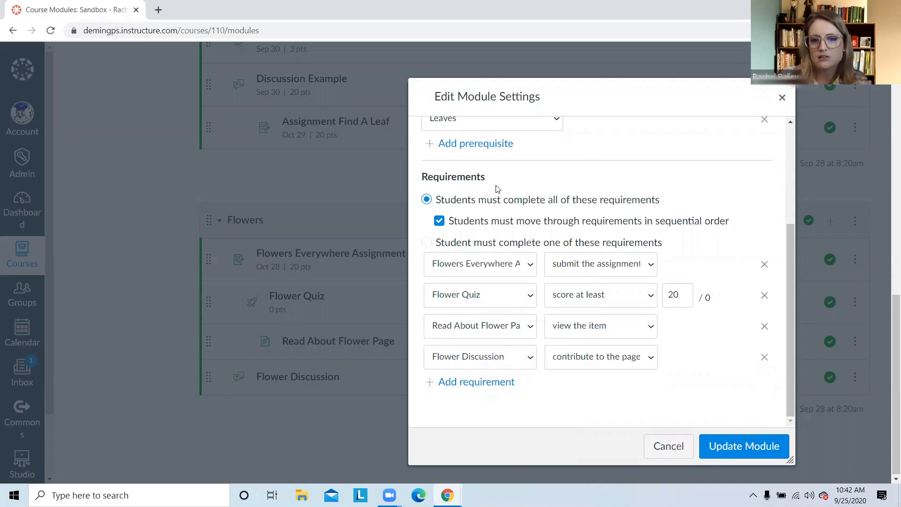
{"action": "scroll", "coordinate": [555, 272], "scroll_direction": "up", "scroll_amount": 3}
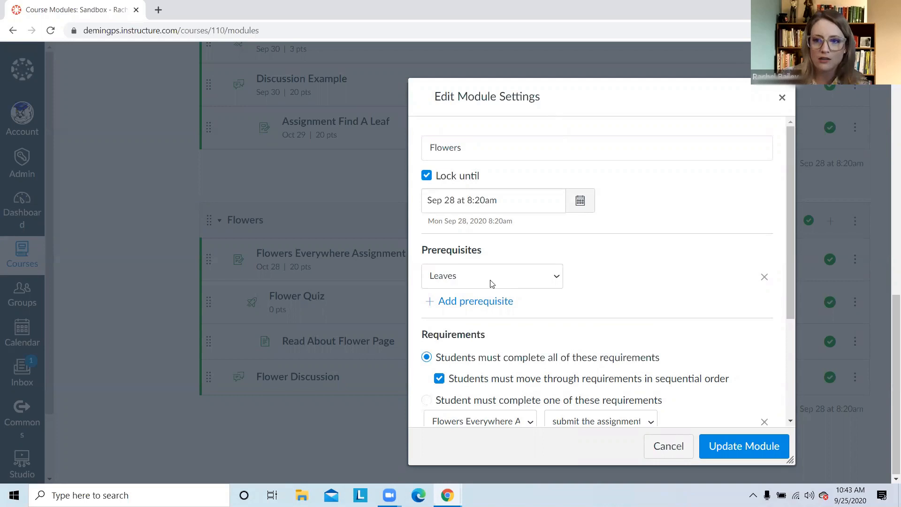
{"action": "scroll", "coordinate": [519, 325], "scroll_direction": "down", "scroll_amount": 1}
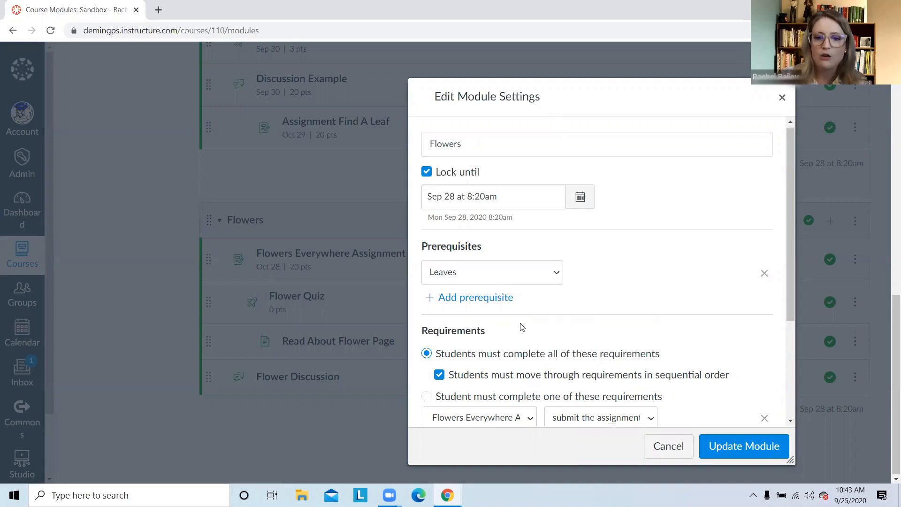
{"action": "scroll", "coordinate": [507, 304], "scroll_direction": "down", "scroll_amount": 2}
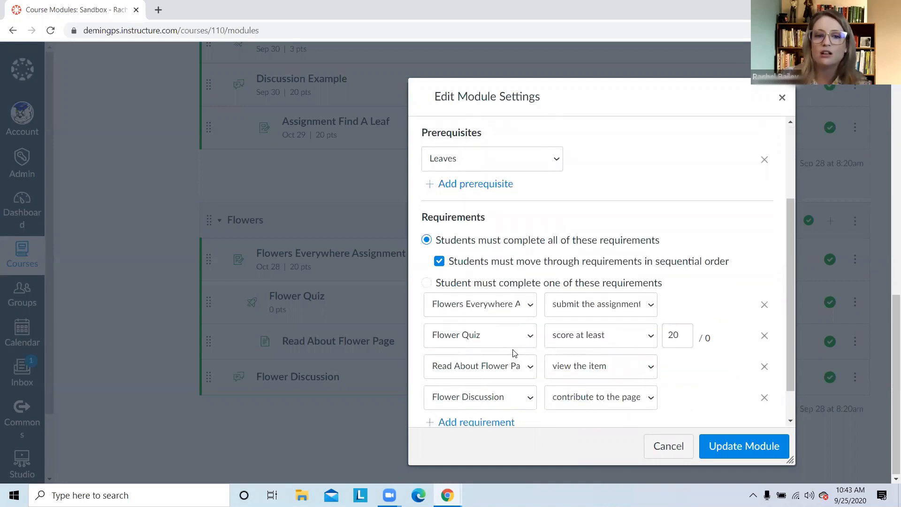
Save the Flowers module settings and let students continue in the course without re-locking the modules
{"action": "scroll", "coordinate": [495, 206], "scroll_direction": "down", "scroll_amount": 1}
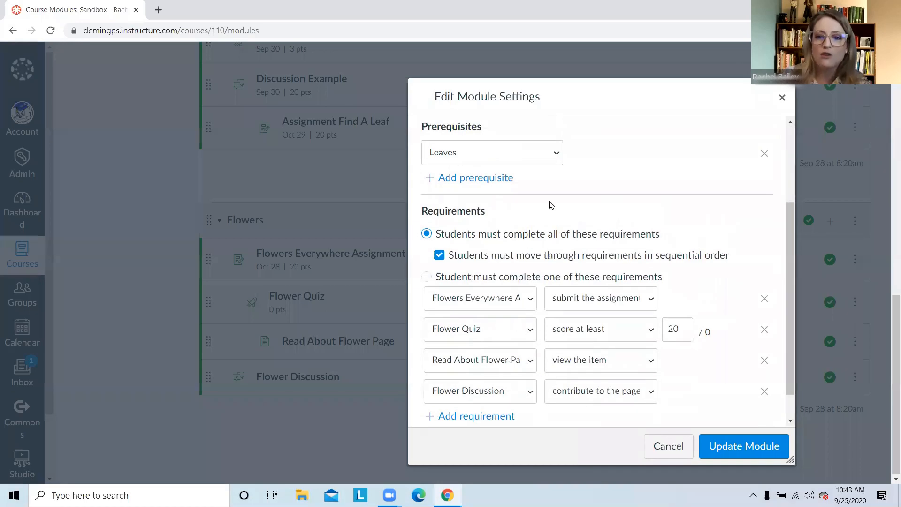
{"action": "scroll", "coordinate": [585, 392], "scroll_direction": "down", "scroll_amount": 1}
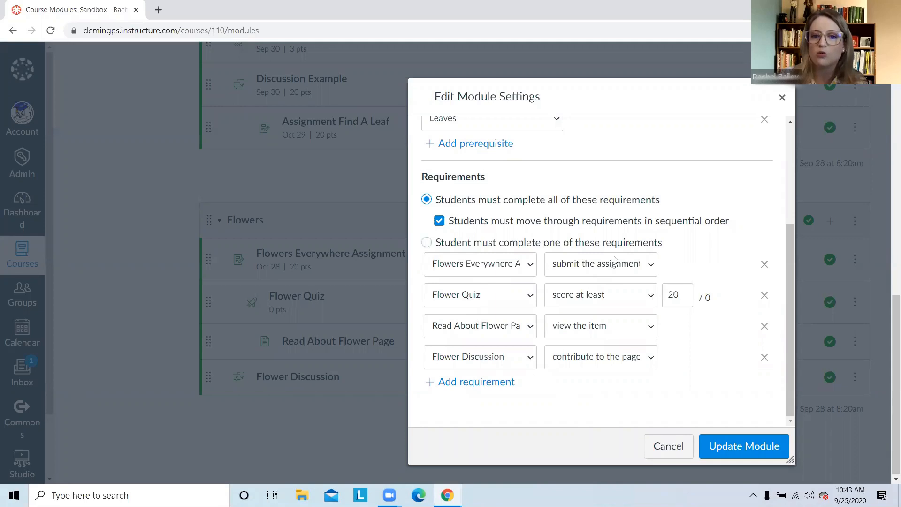
{"action": "left_click", "coordinate": [732, 446]}
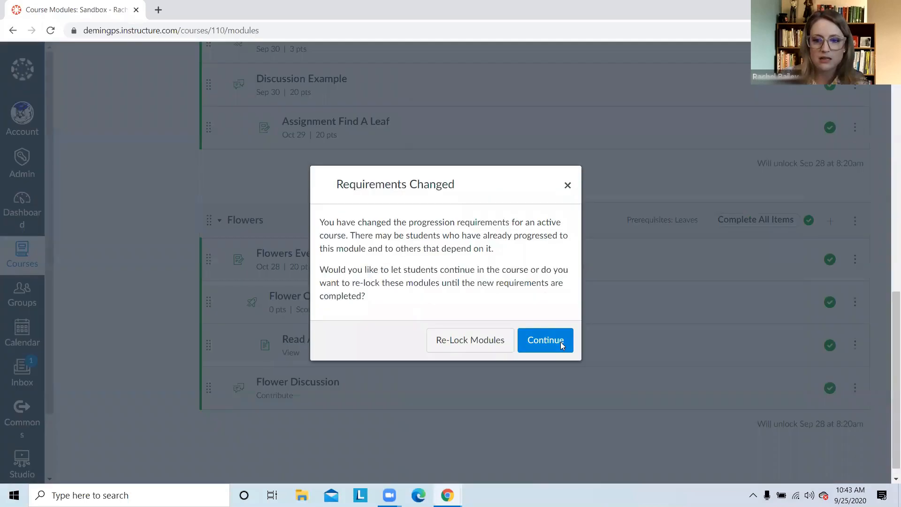
{"action": "left_click", "coordinate": [560, 342]}
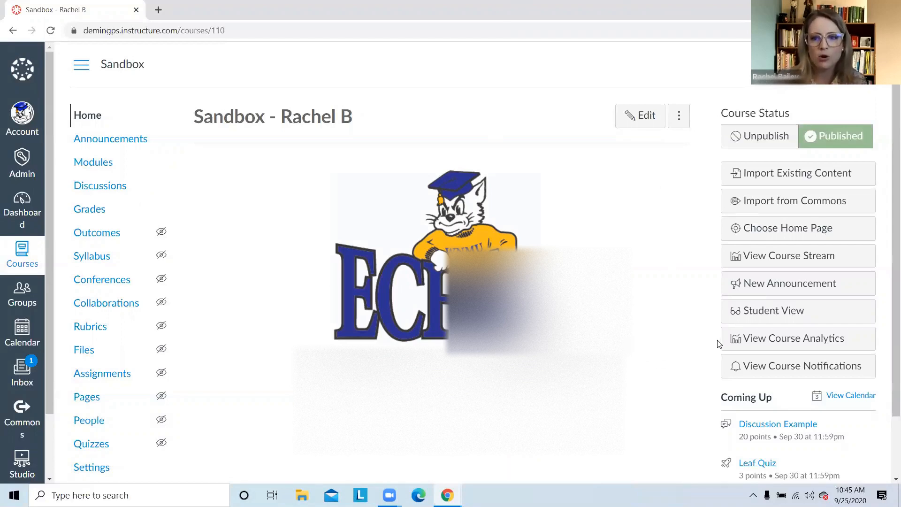
View the course as a test student and examine how the Leaves and Flowers modules and their item requirements are displayed
{"action": "left_click", "coordinate": [761, 317]}
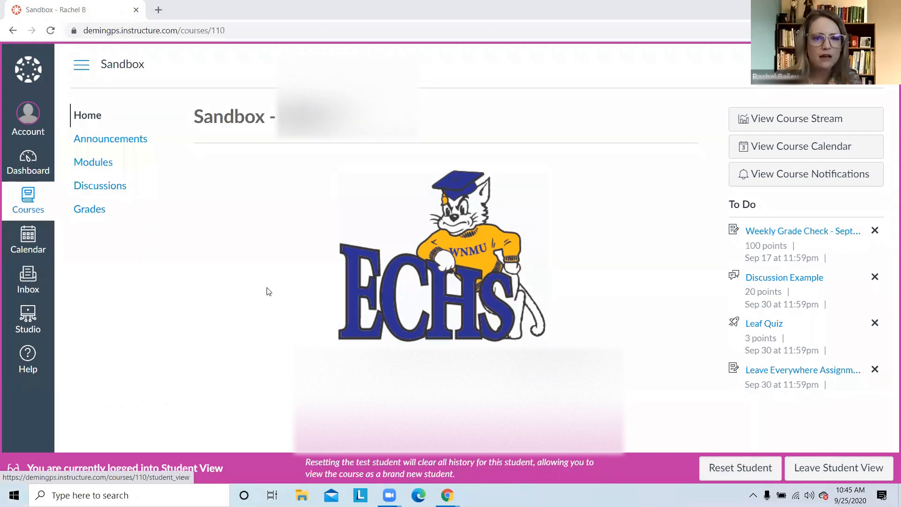
{"action": "left_click", "coordinate": [88, 166]}
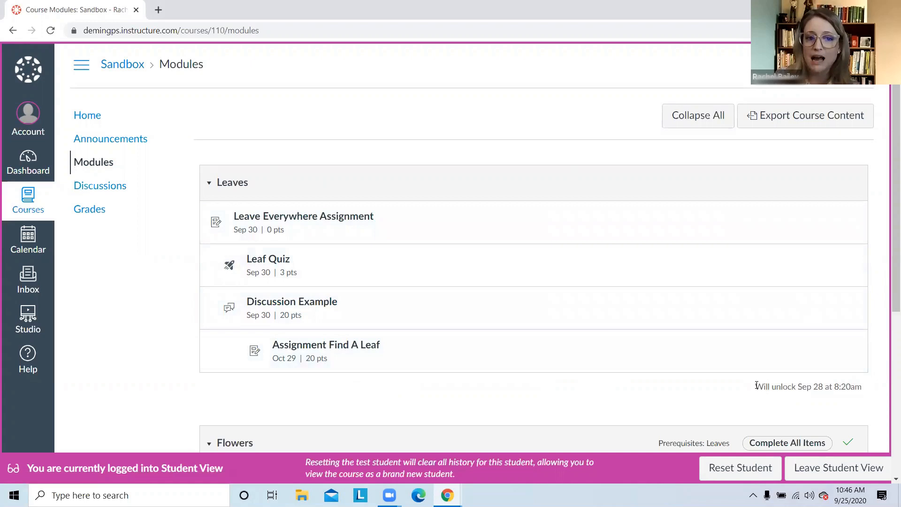
{"action": "scroll", "coordinate": [466, 70], "scroll_direction": "down", "scroll_amount": 2}
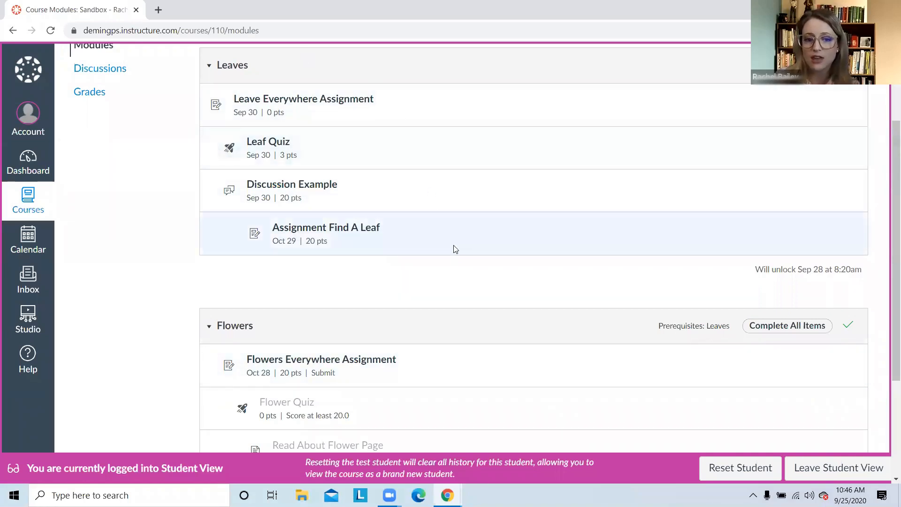
{"action": "scroll", "coordinate": [580, 384], "scroll_direction": "down", "scroll_amount": 1}
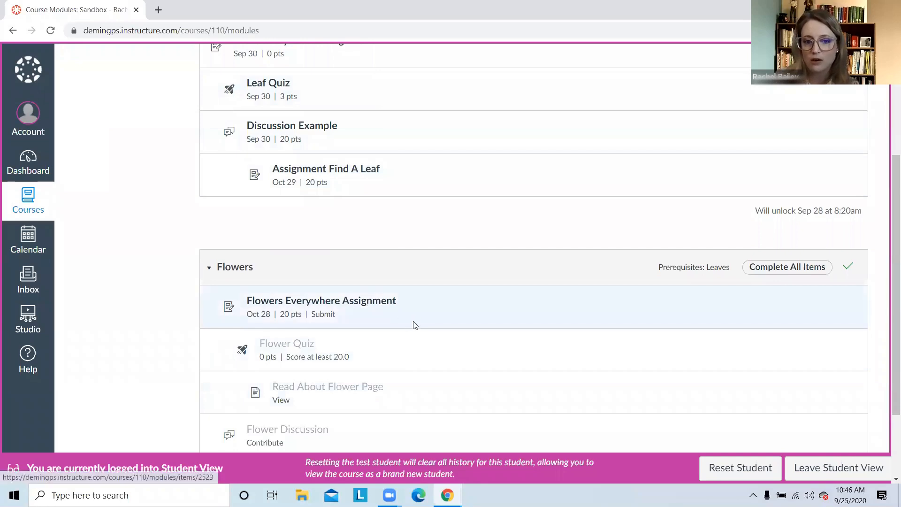
{"action": "scroll", "coordinate": [379, 298], "scroll_direction": "down", "scroll_amount": 1}
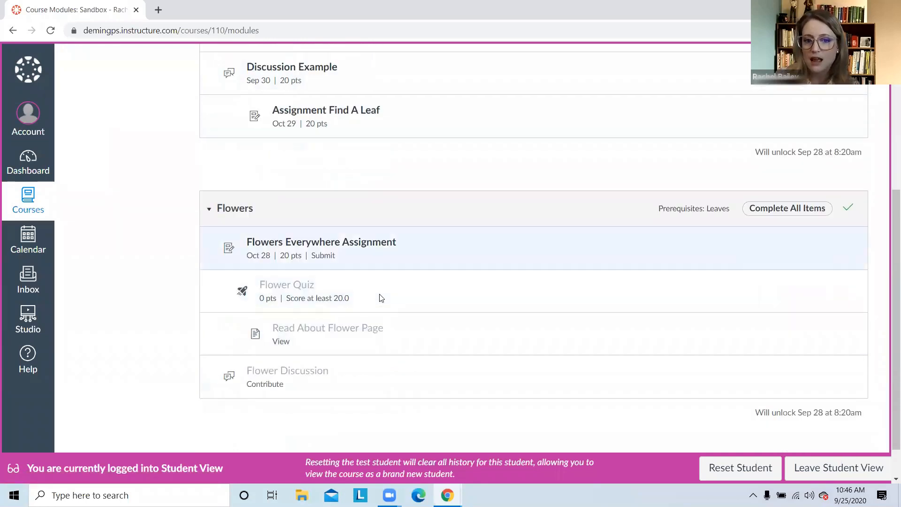